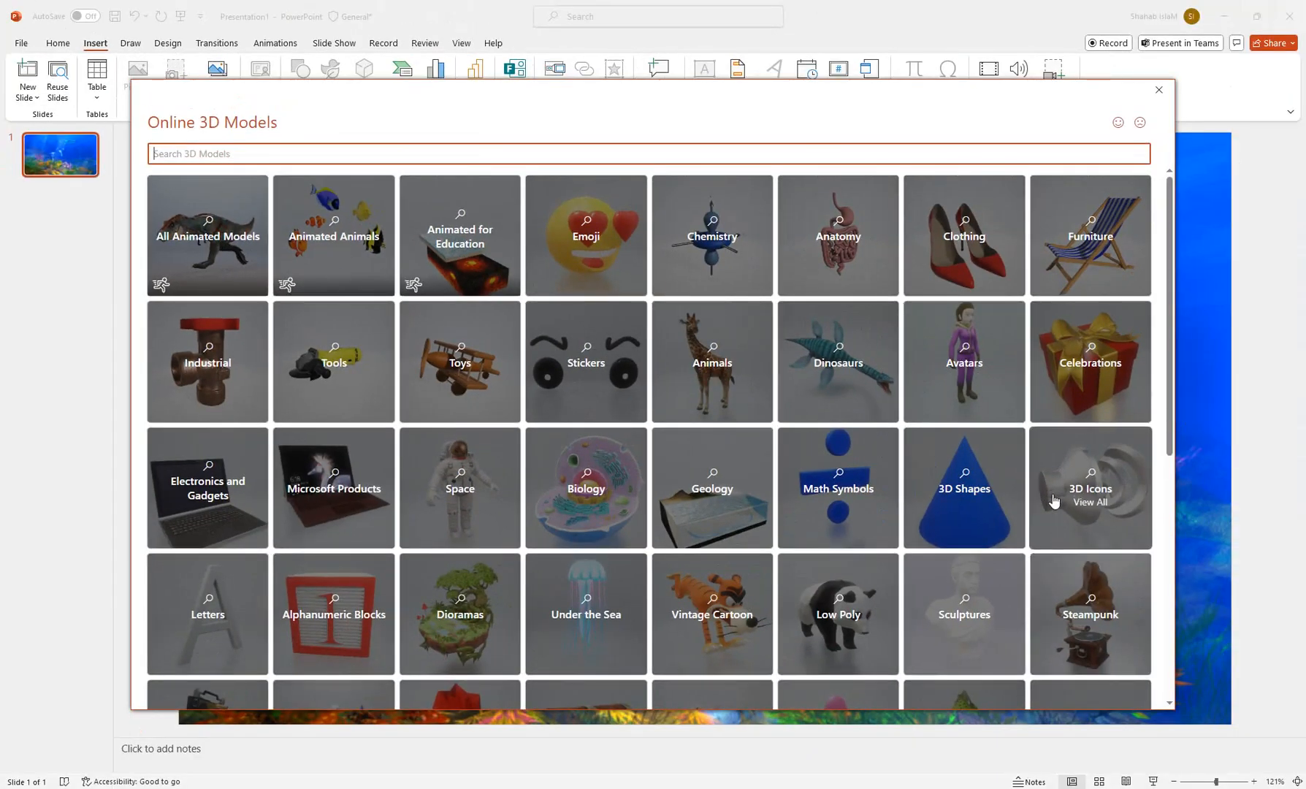
Step: Insert the tropical fish, octopus and shark models from the Animated Animals category of the online 3D models
left_click_drag(1171, 396, 1157, 458)
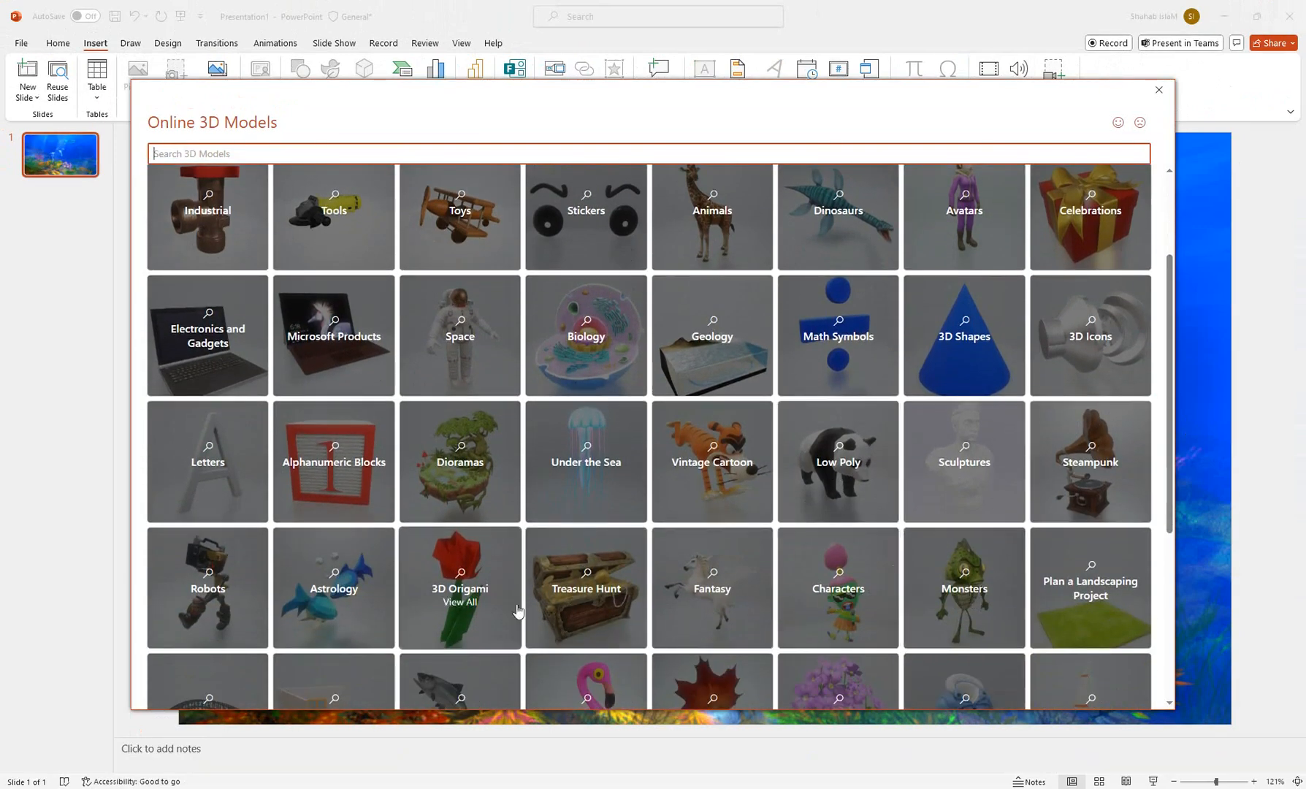
left_click_drag(1172, 491, 1171, 381)
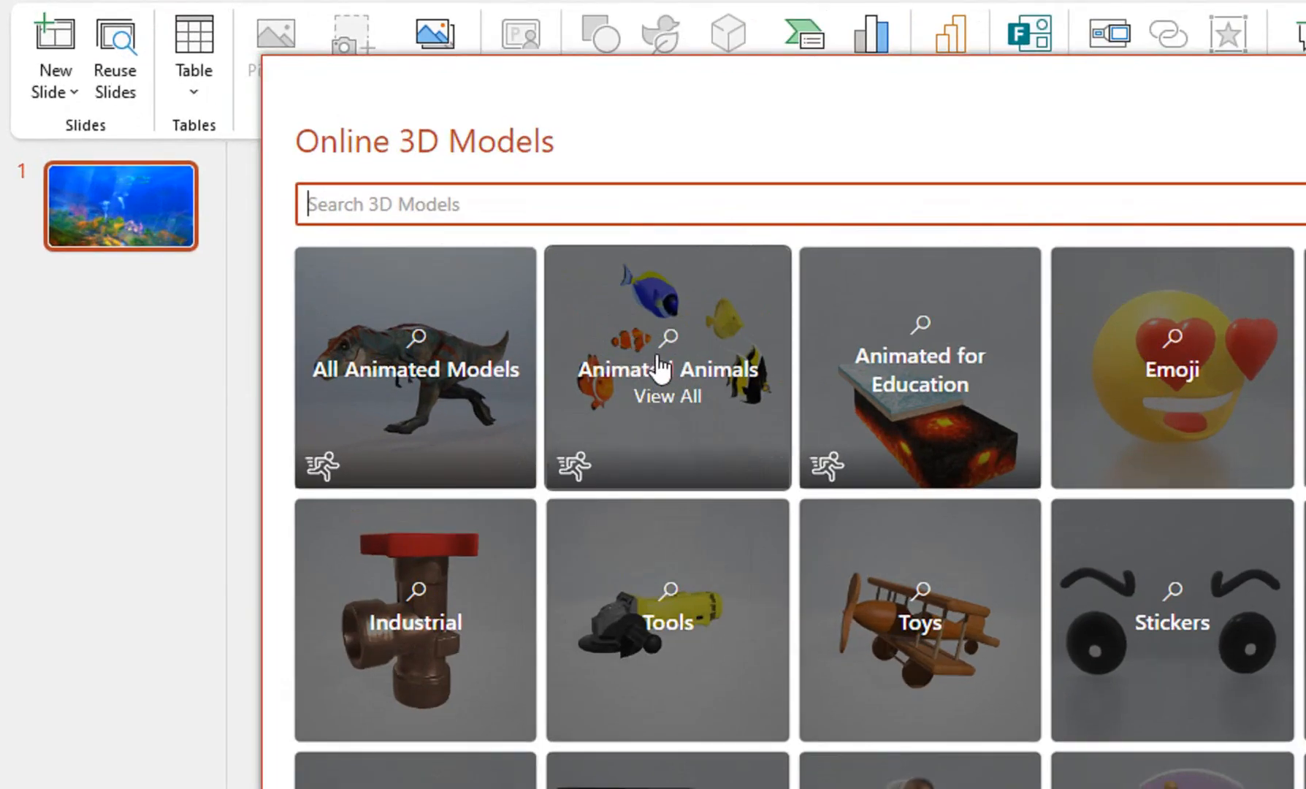
left_click(668, 349)
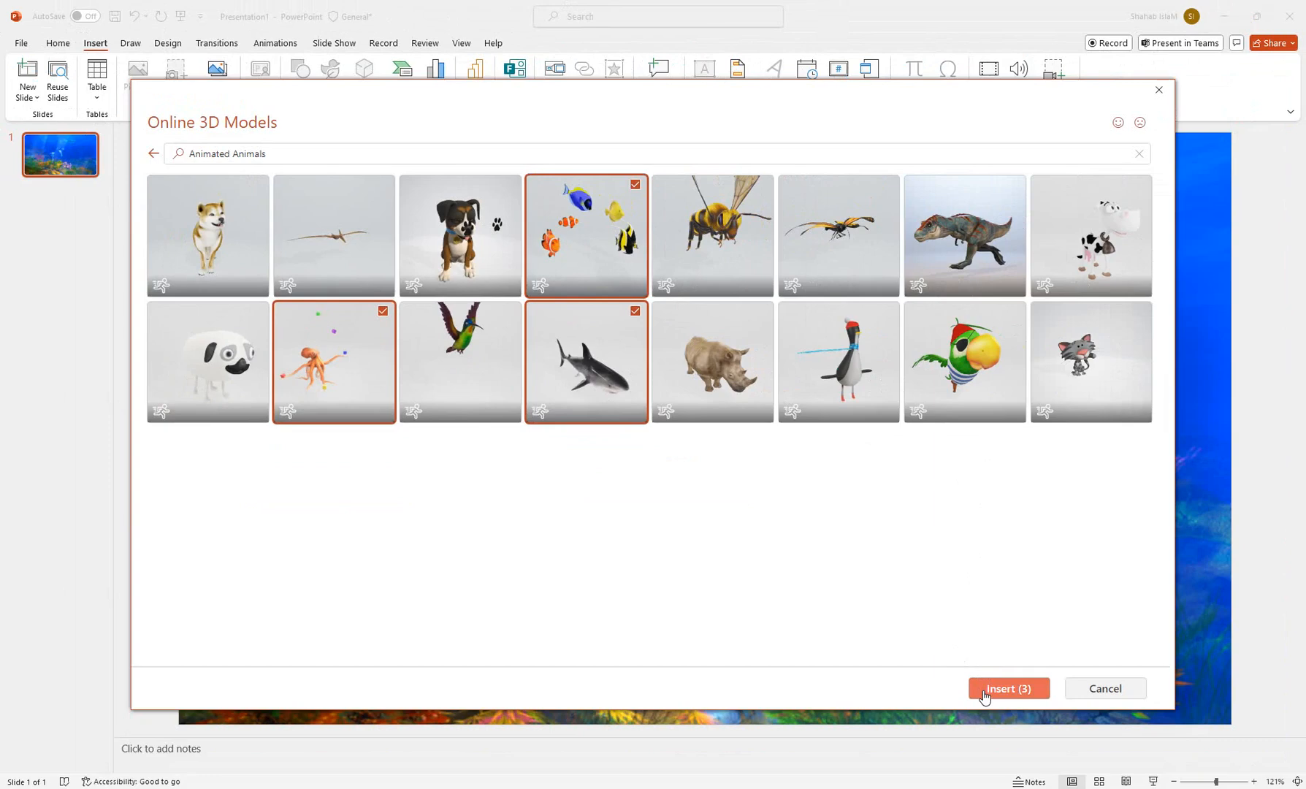
left_click(984, 690)
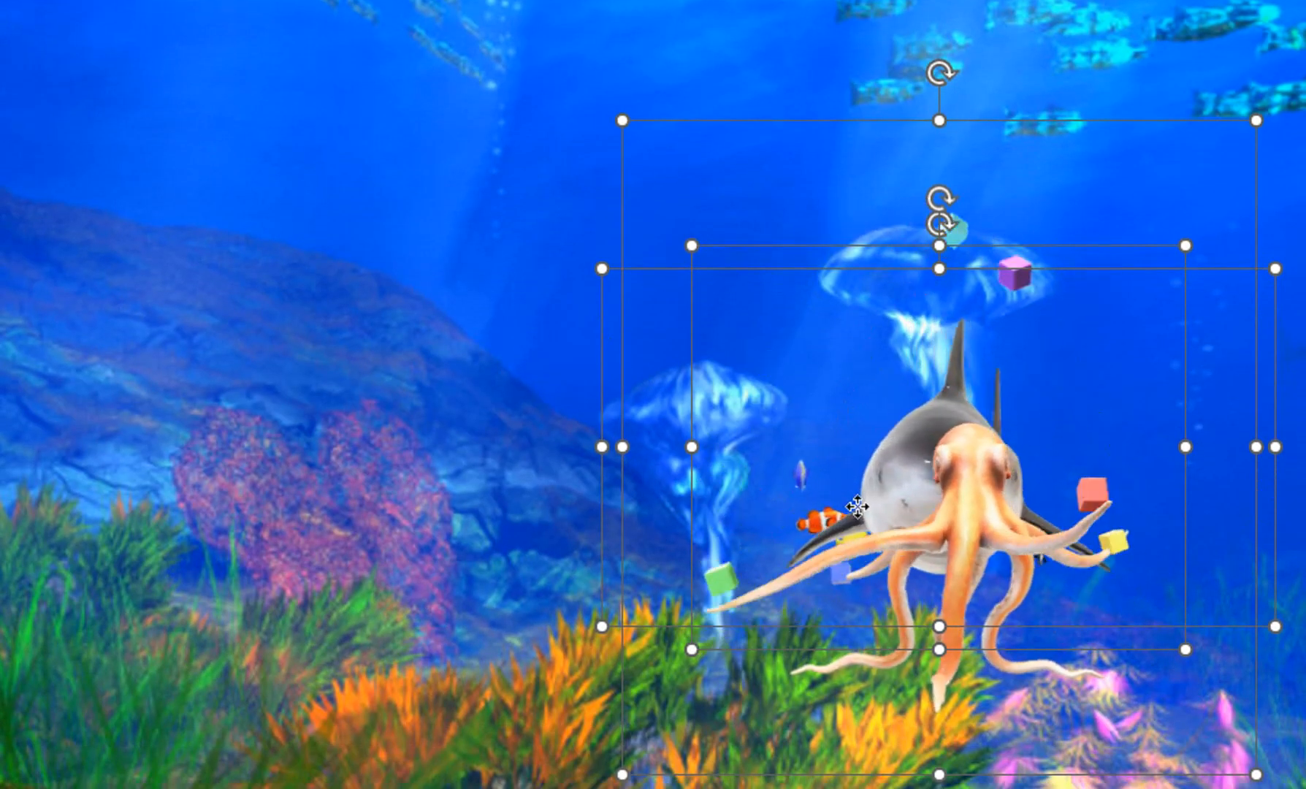
Step: Separate the octopus from the other inserted models, shrink it and place it in the slide's lower-left corner
left_click_drag(927, 496, 886, 428)
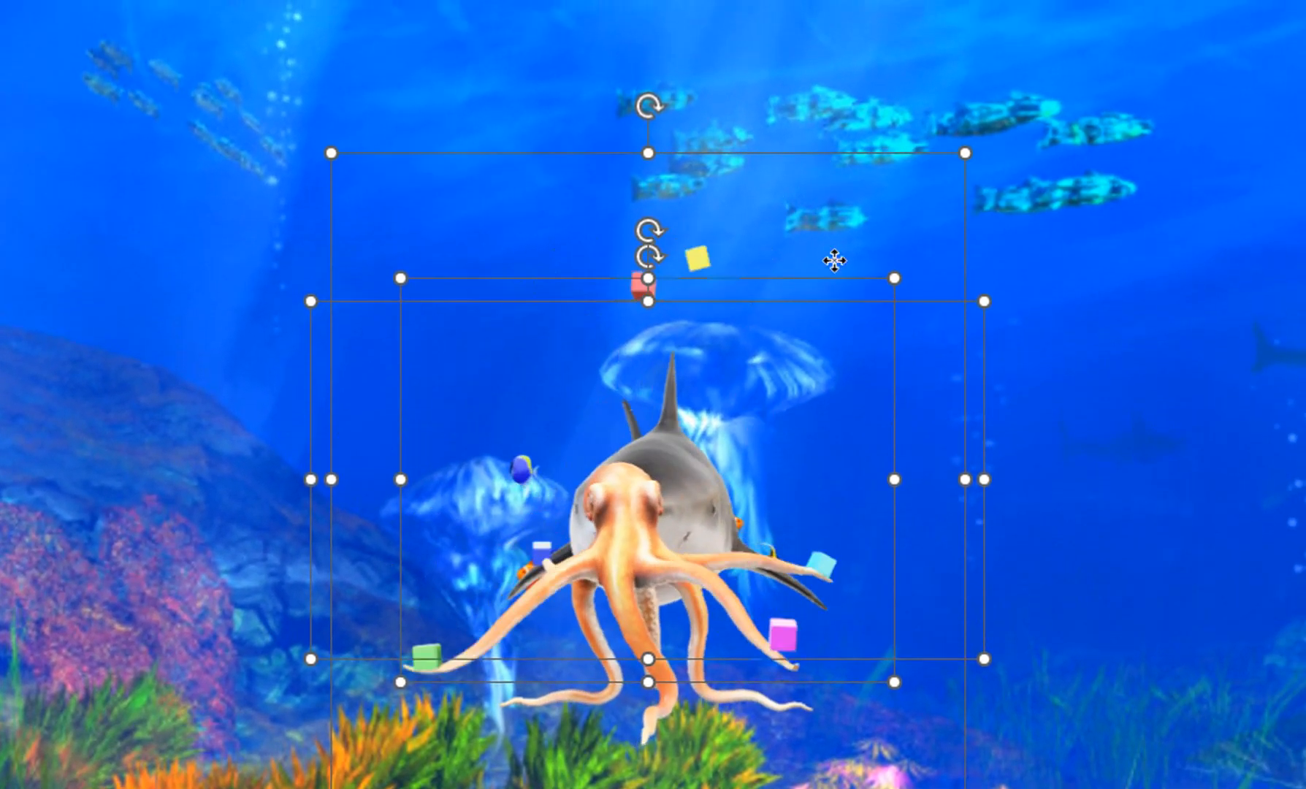
left_click(1043, 299)
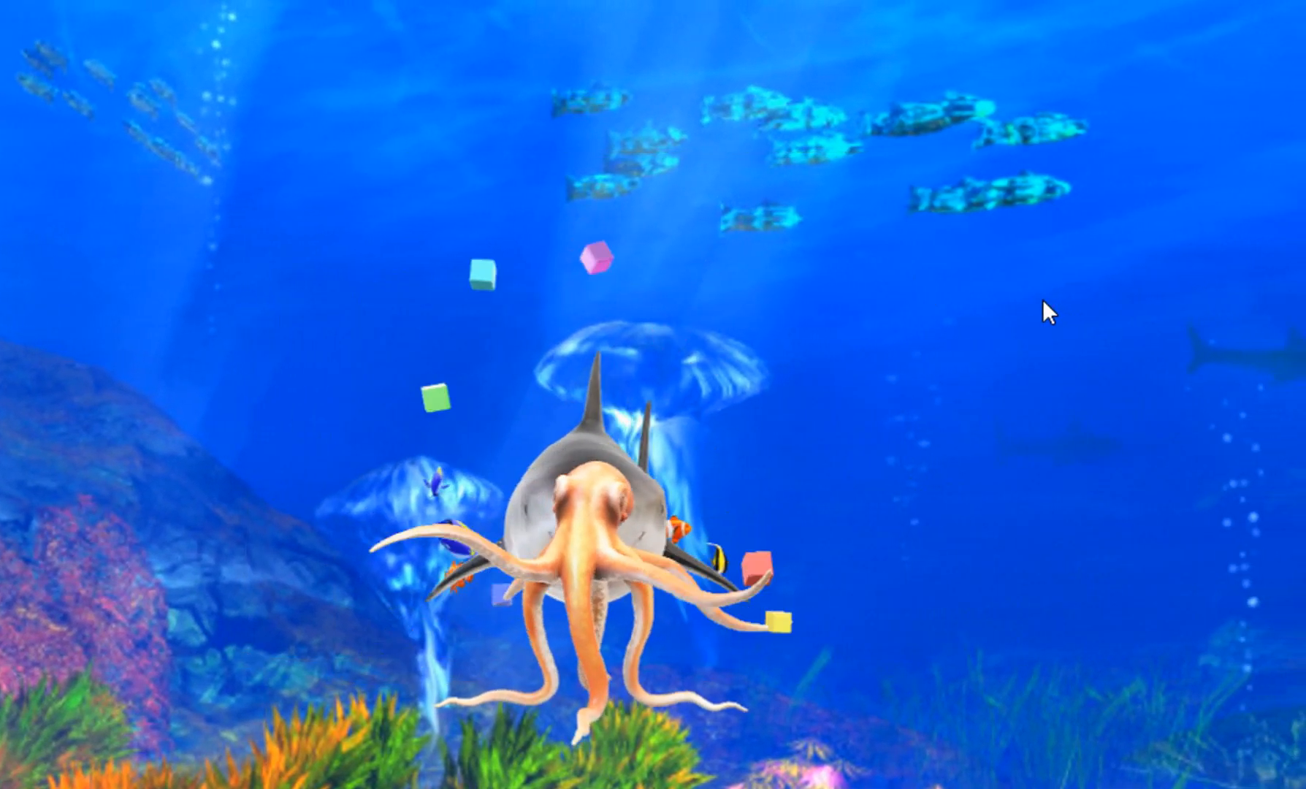
left_click(579, 539)
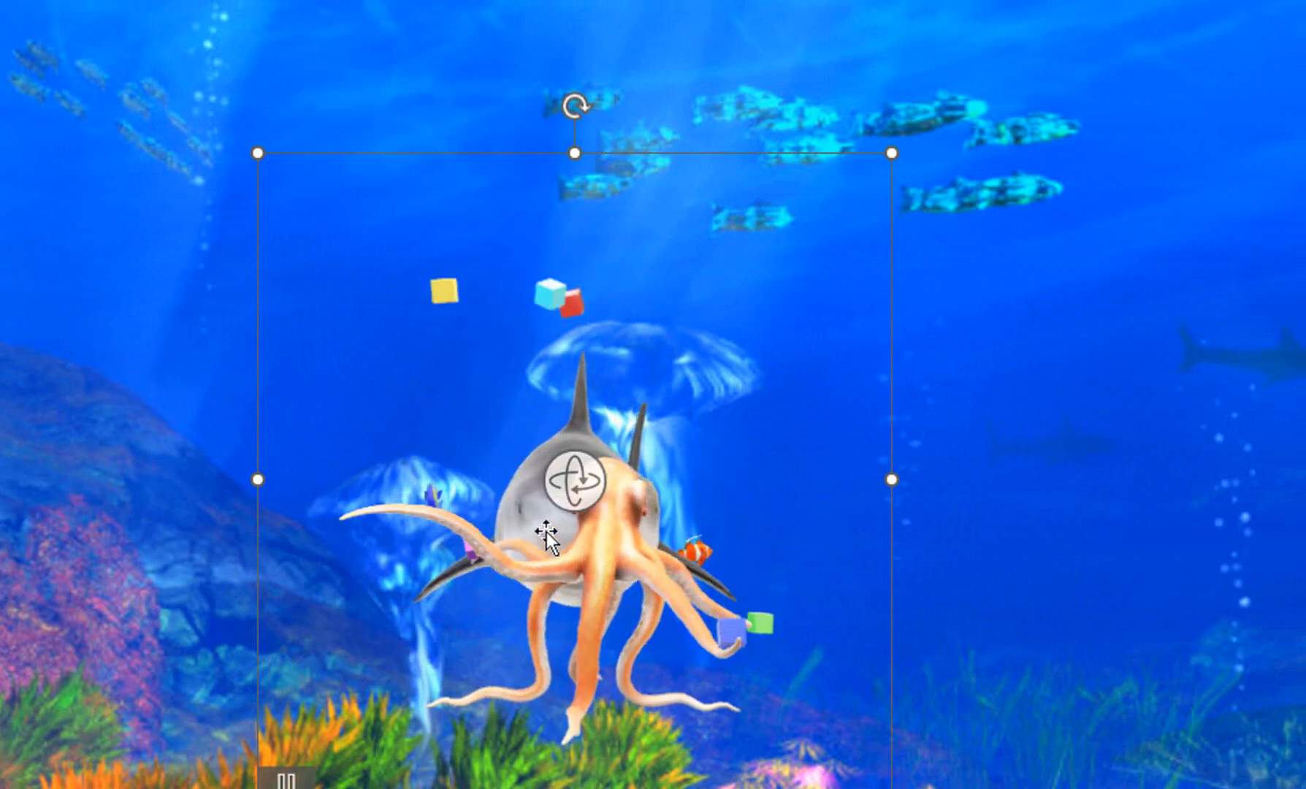
key("F5")
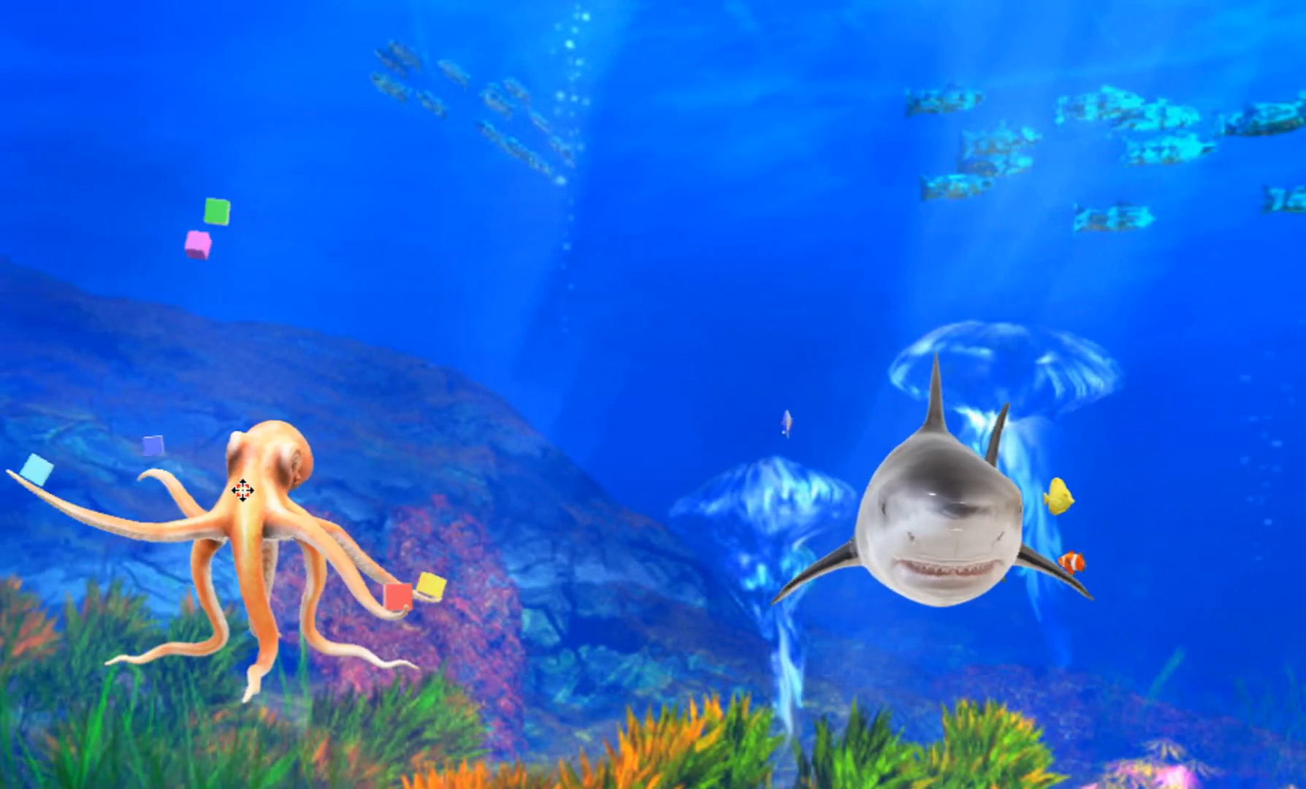
key("Escape")
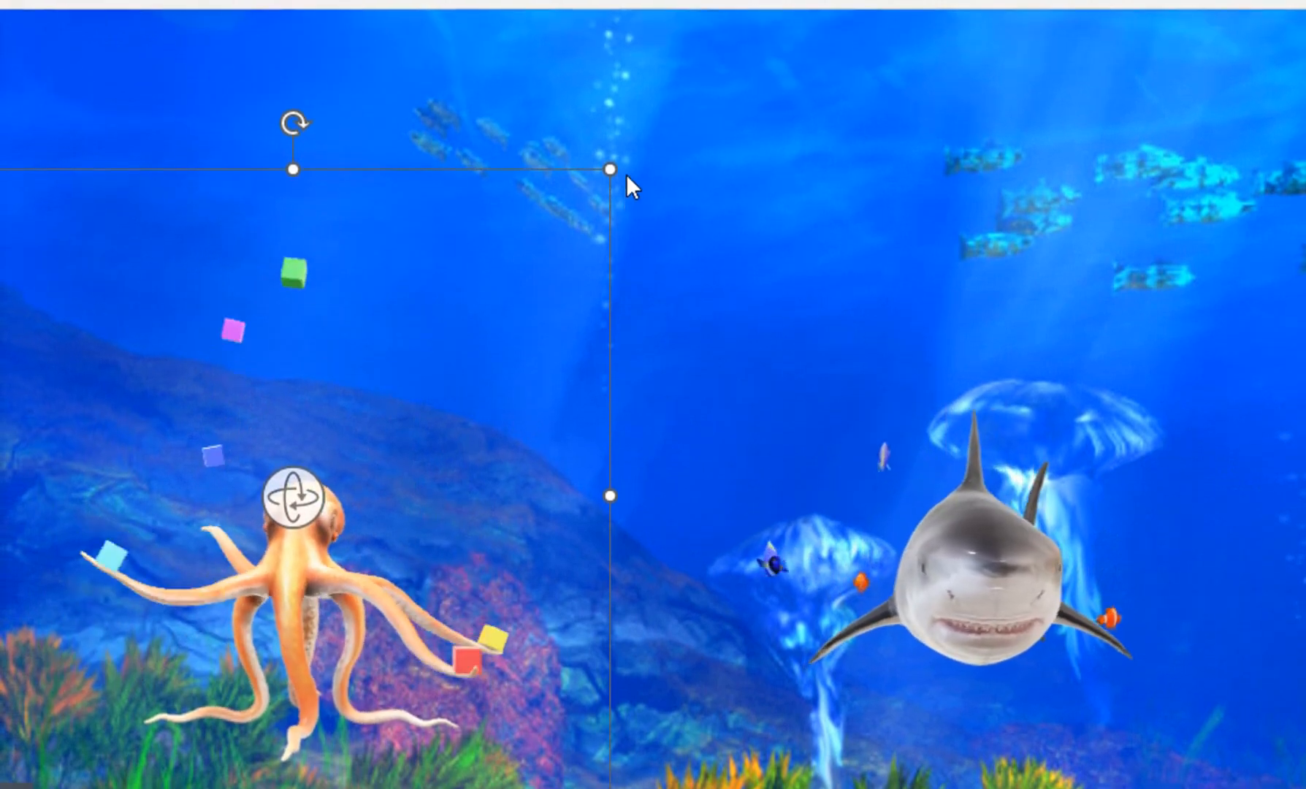
left_click_drag(610, 169, 380, 421)
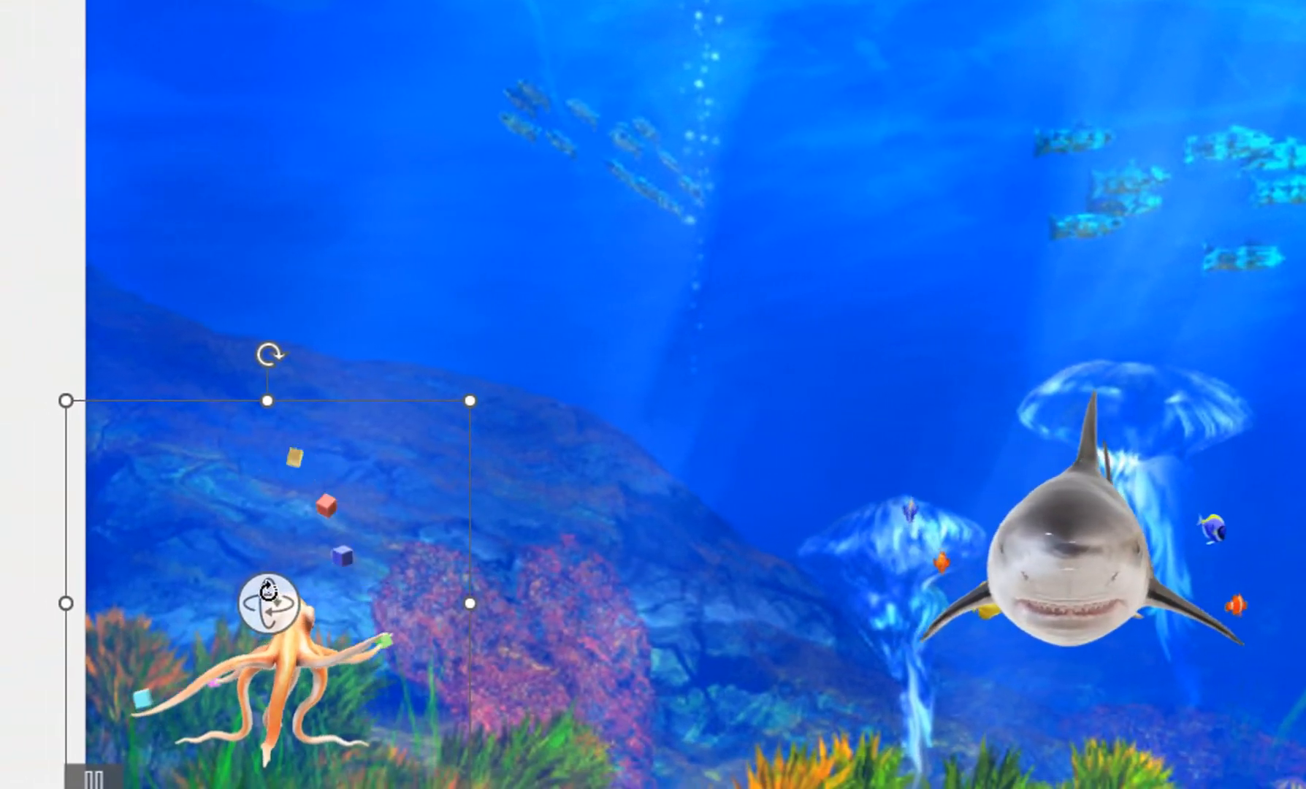
left_click_drag(179, 645, 196, 632)
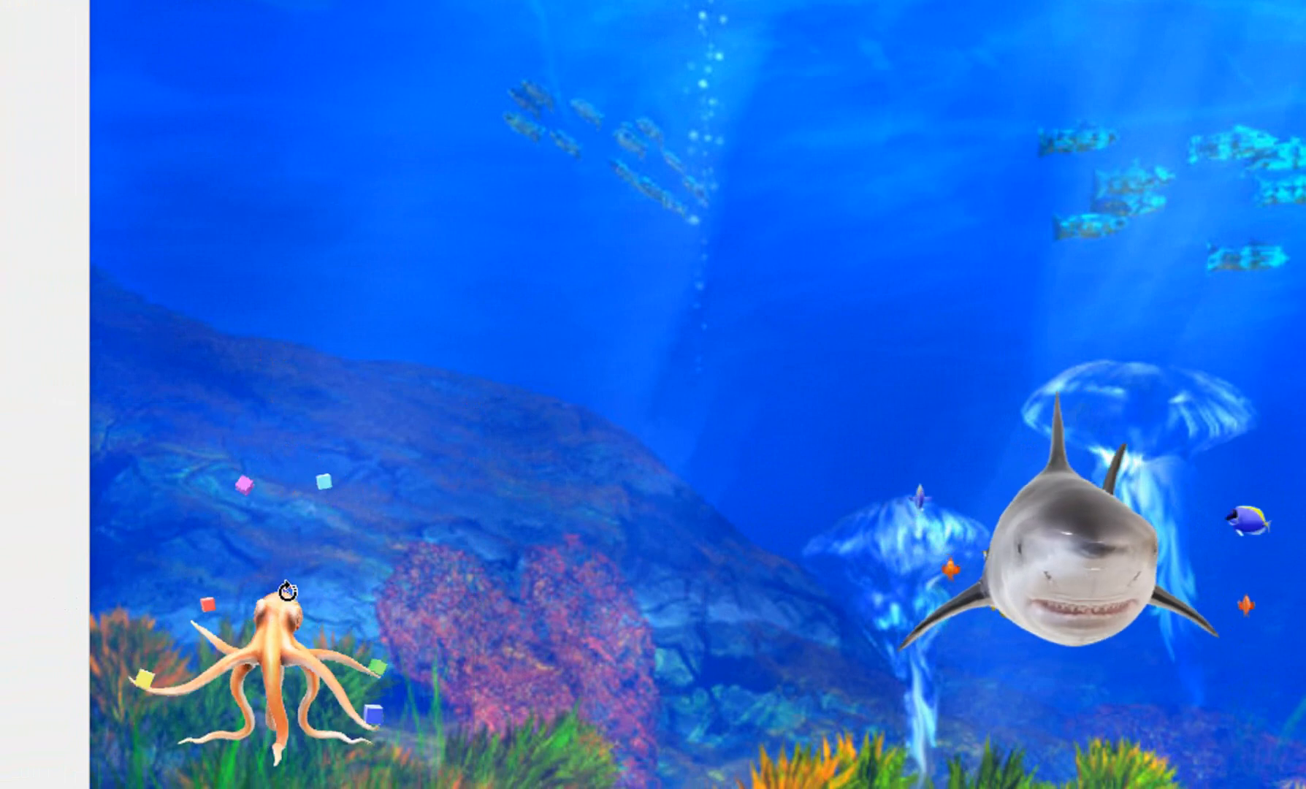
left_click(368, 587)
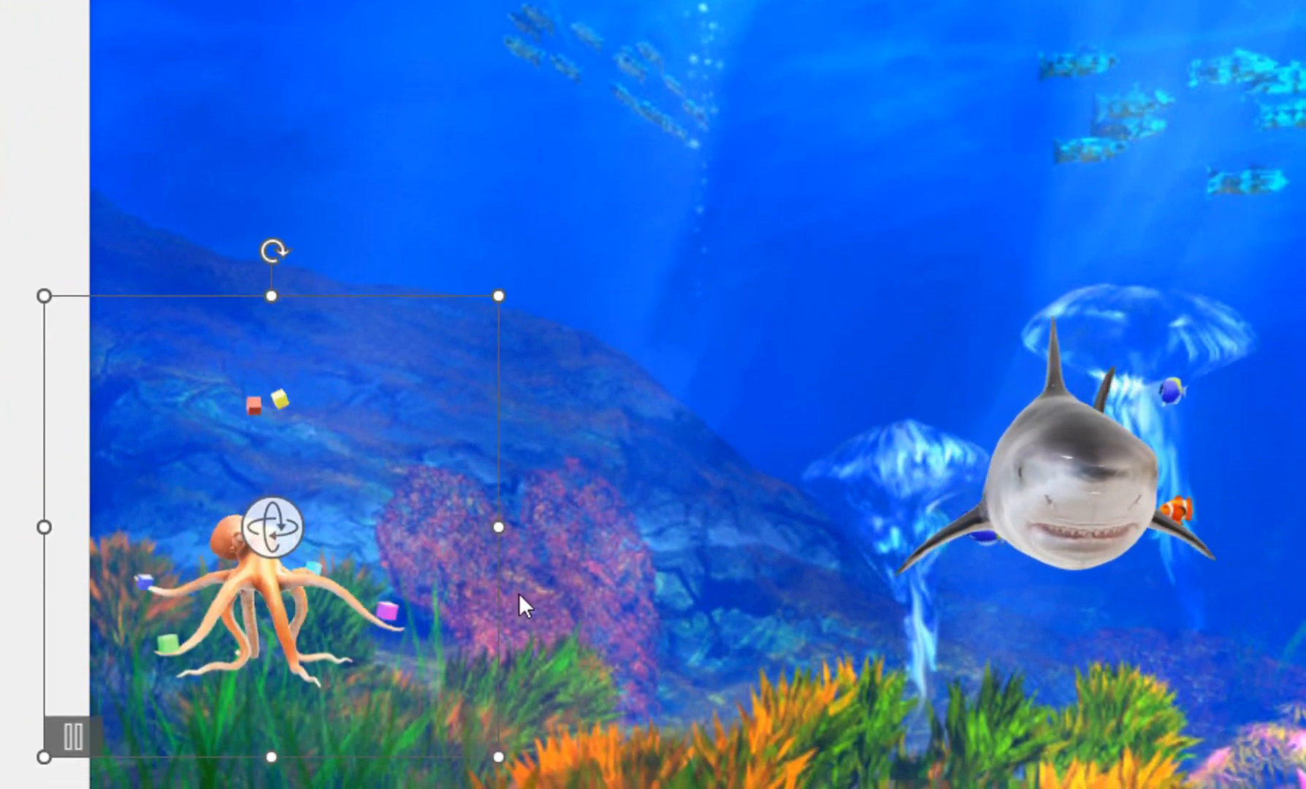
Step: Move the shark to the slide's upper-left area and the school of fish to its lower-right corner
mouse_move(965, 642)
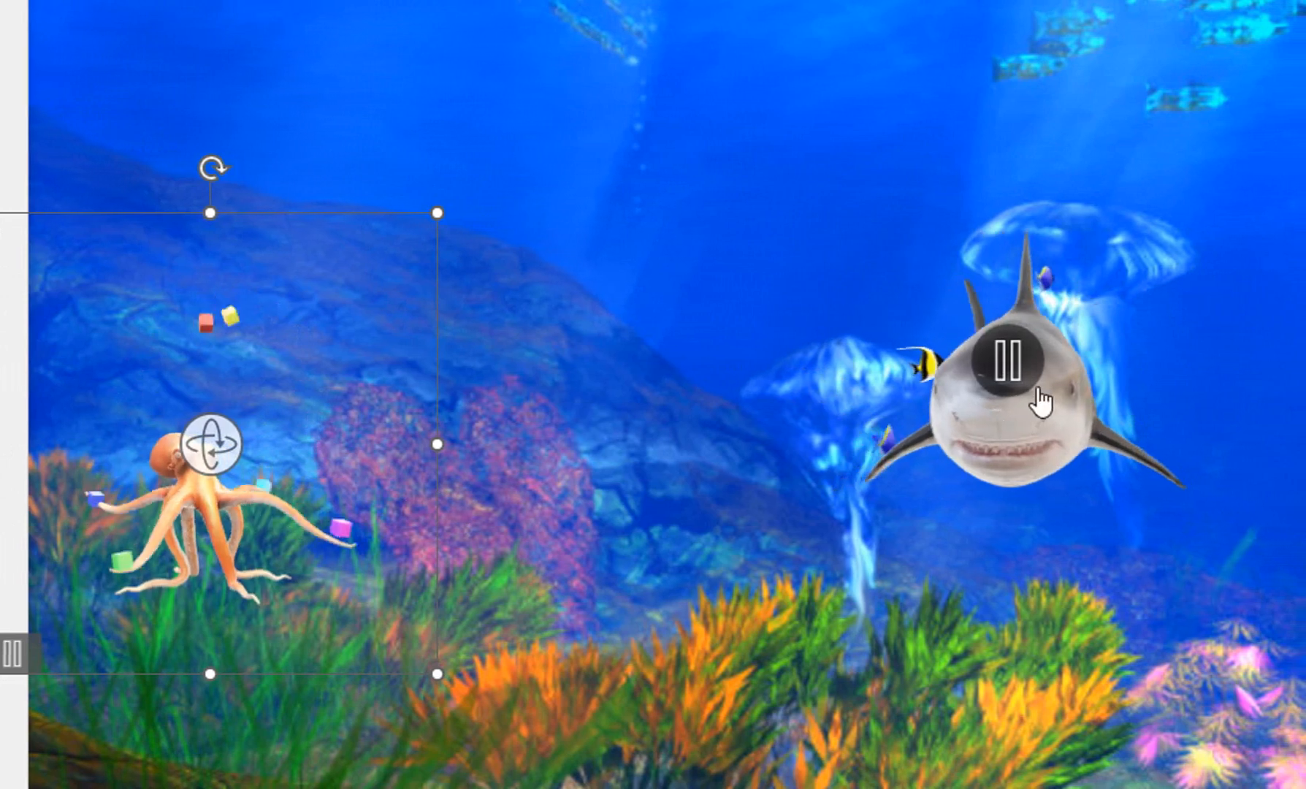
left_click(1036, 415)
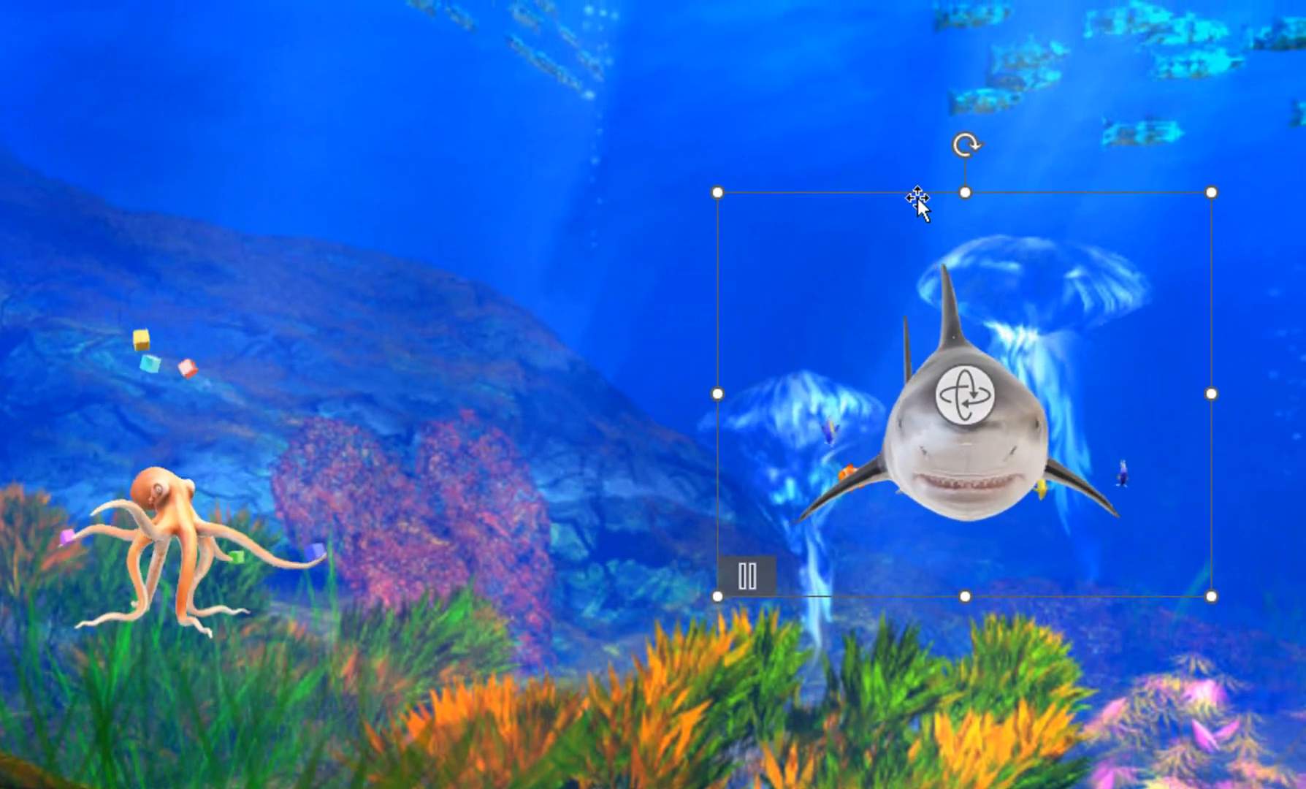
left_click_drag(918, 170, 312, 277)
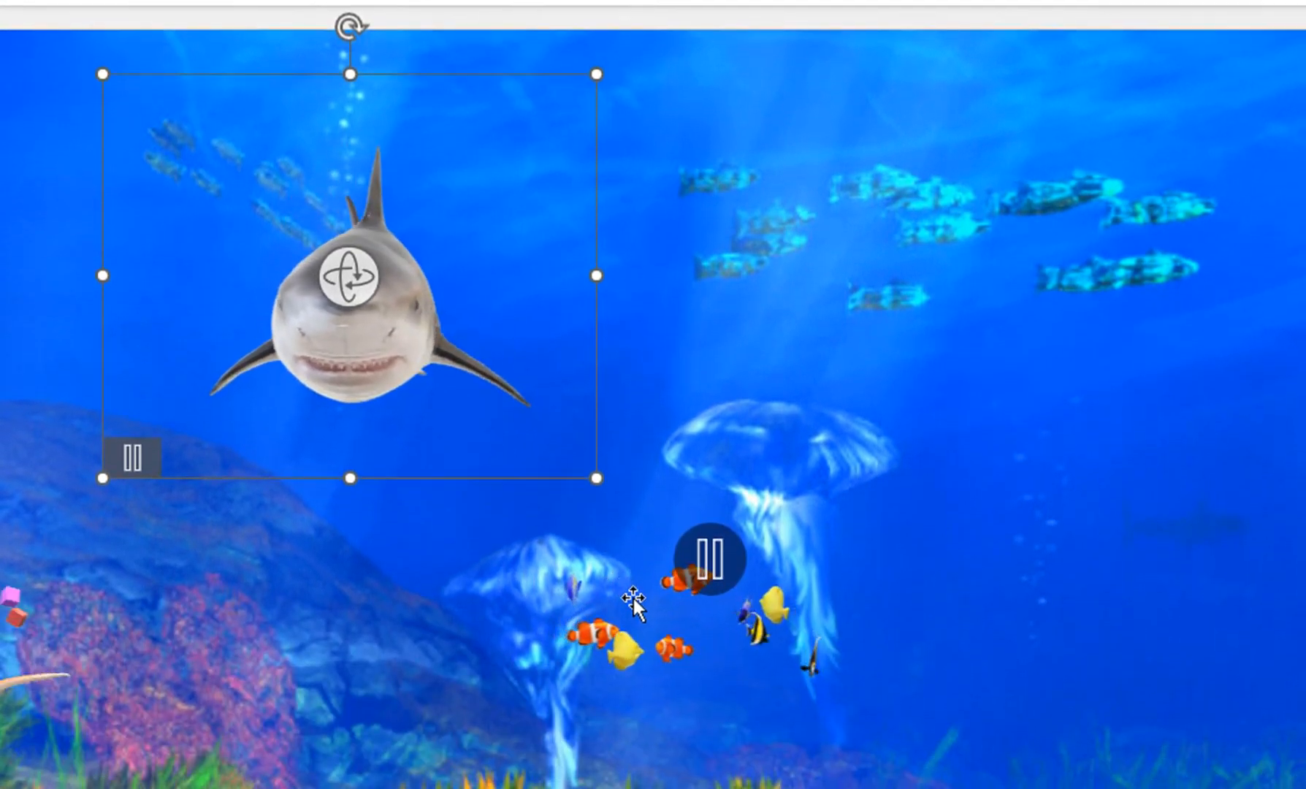
left_click(645, 693)
left_click_drag(661, 374, 1305, 667)
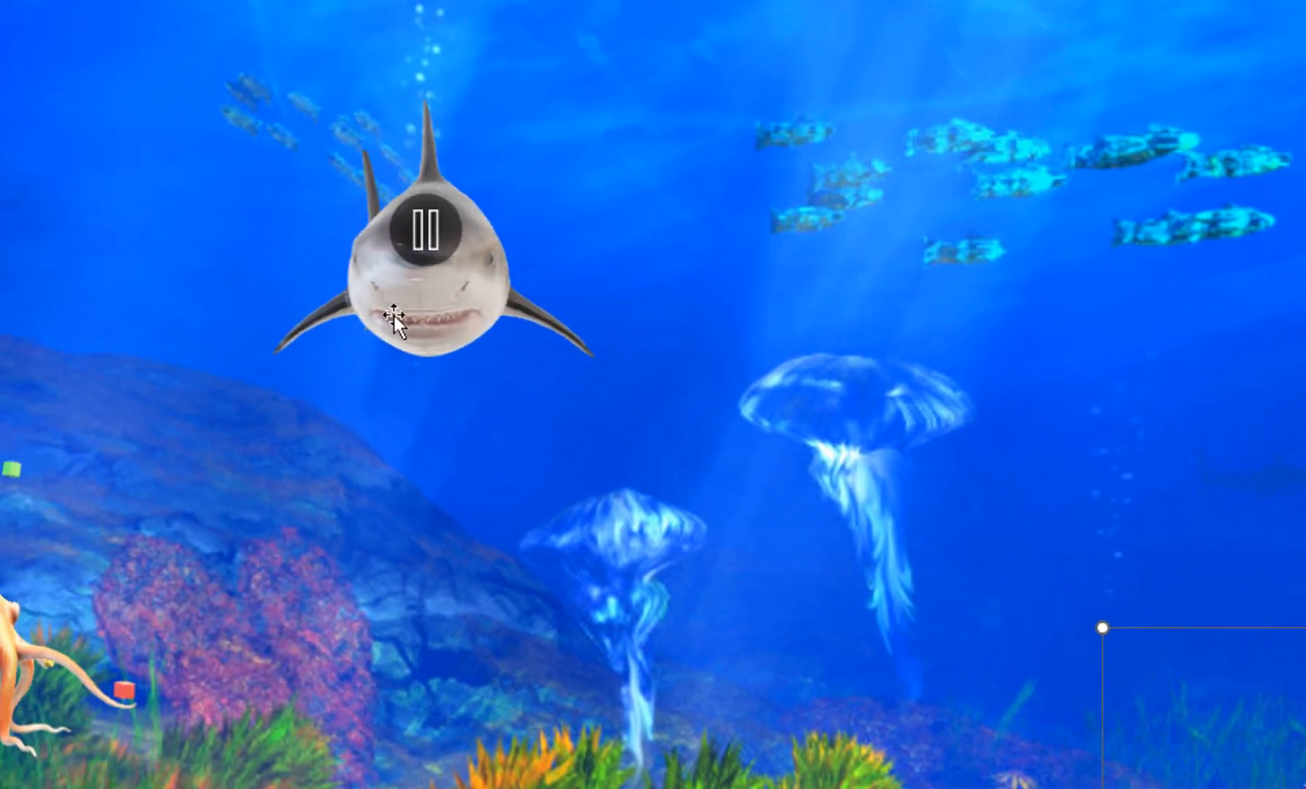
Step: Rotate the shark model into a side view facing right and enlarge it in the slide's upper-left area
left_click(313, 279)
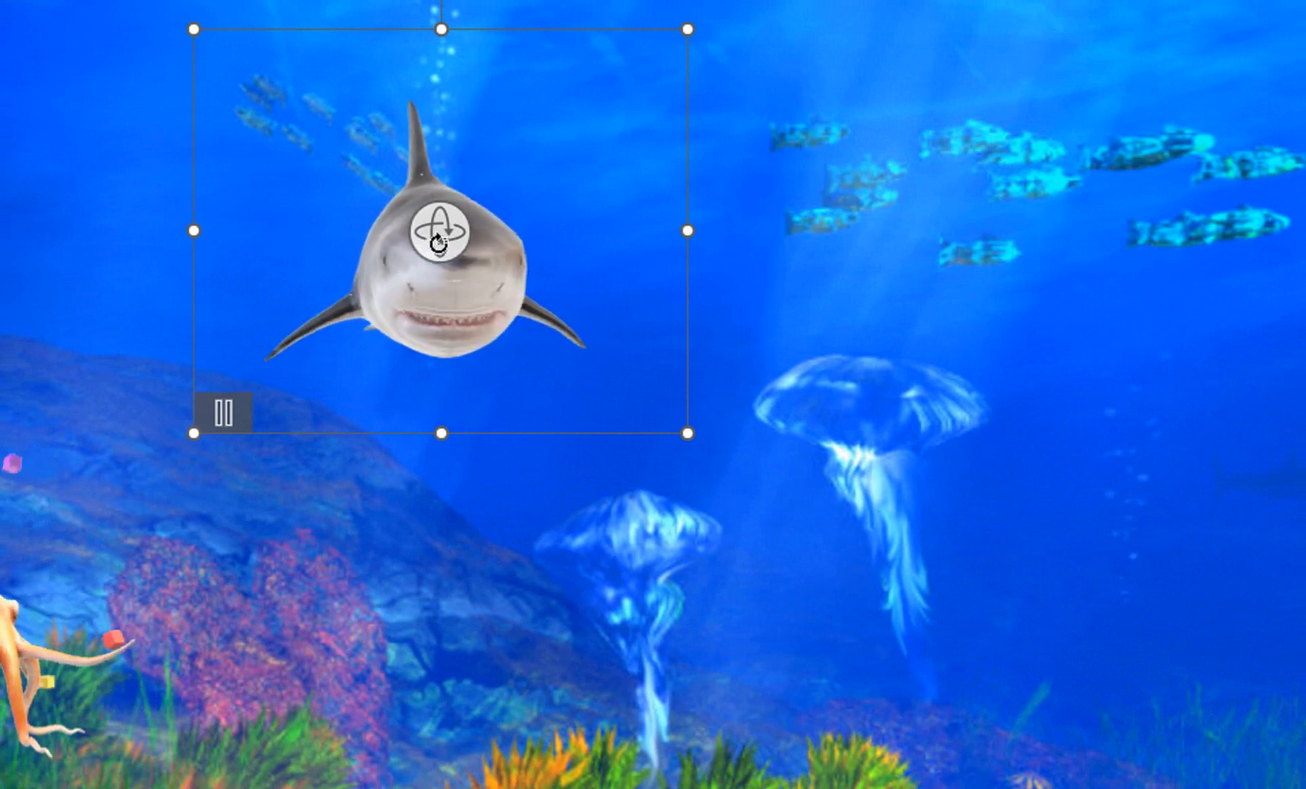
left_click_drag(437, 243, 615, 226)
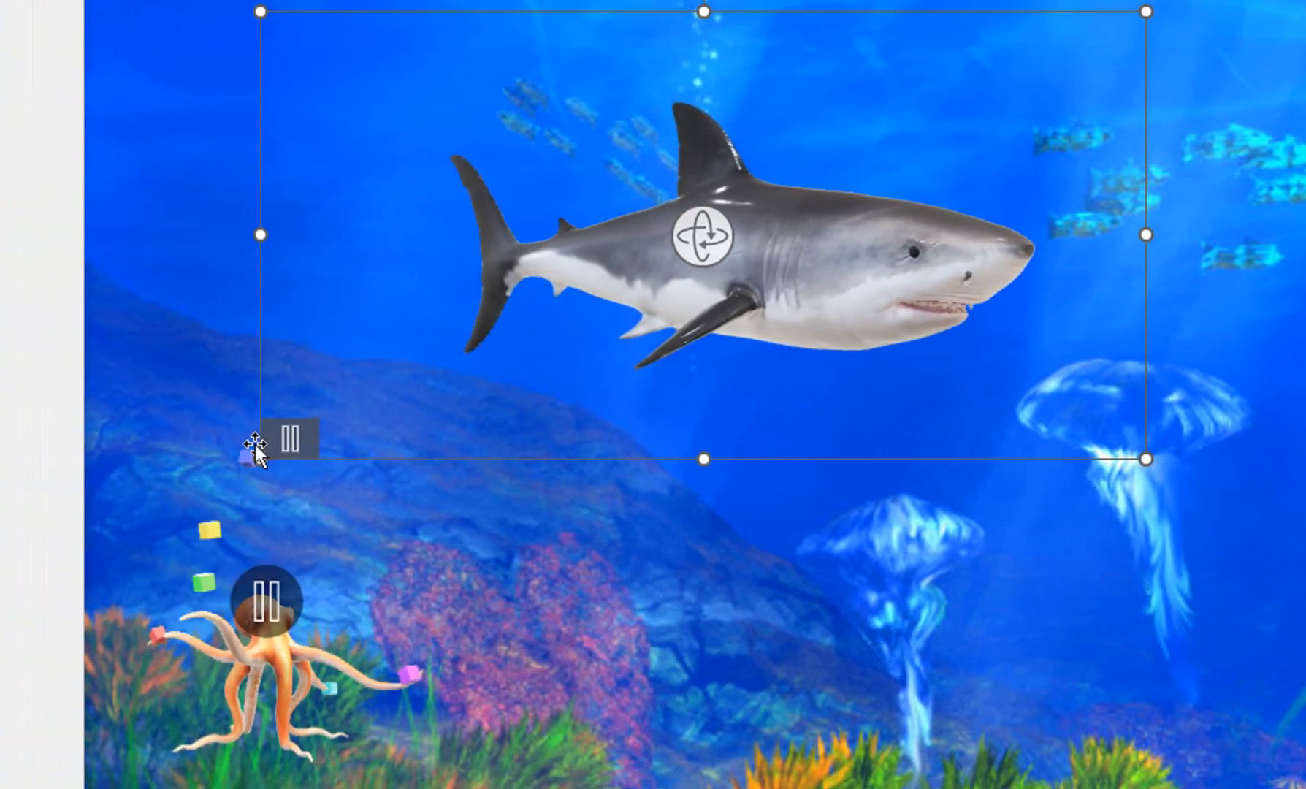
left_click(288, 440)
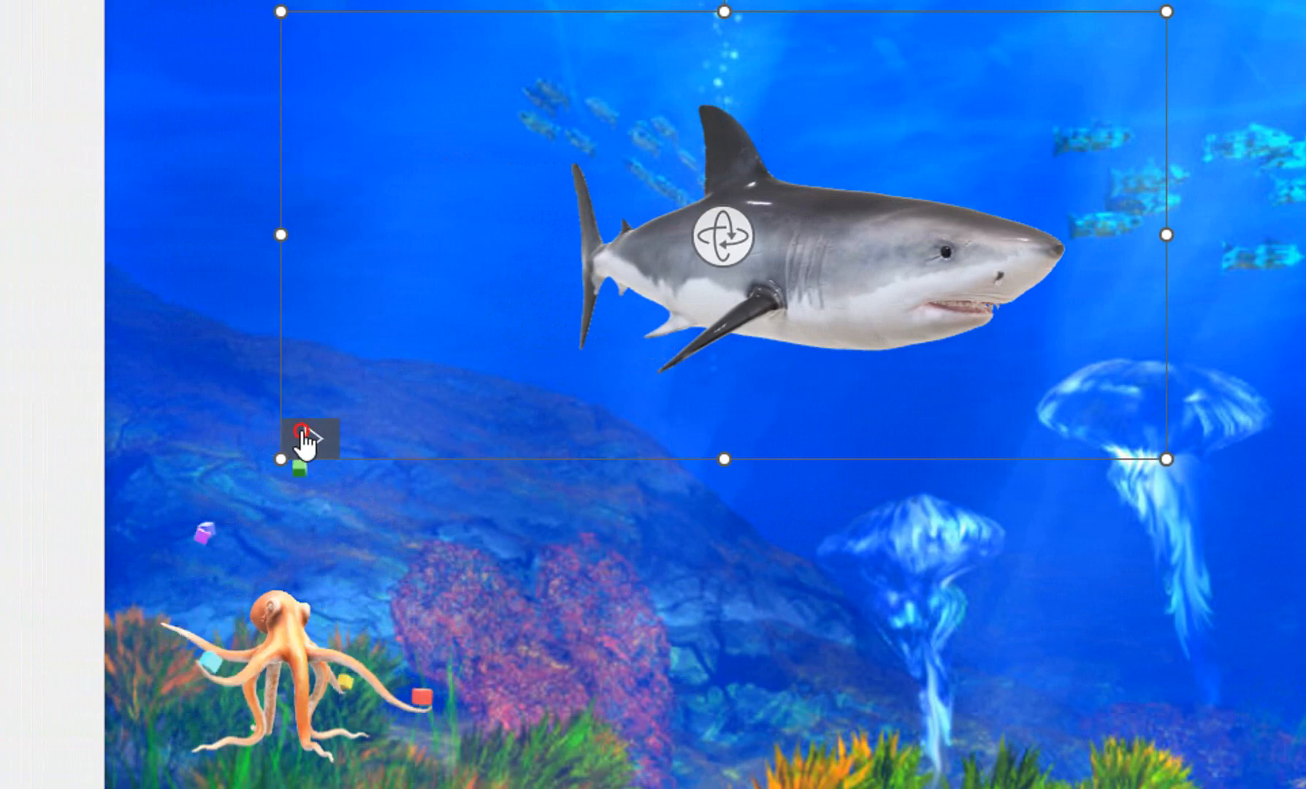
left_click_drag(281, 458, 34, 599)
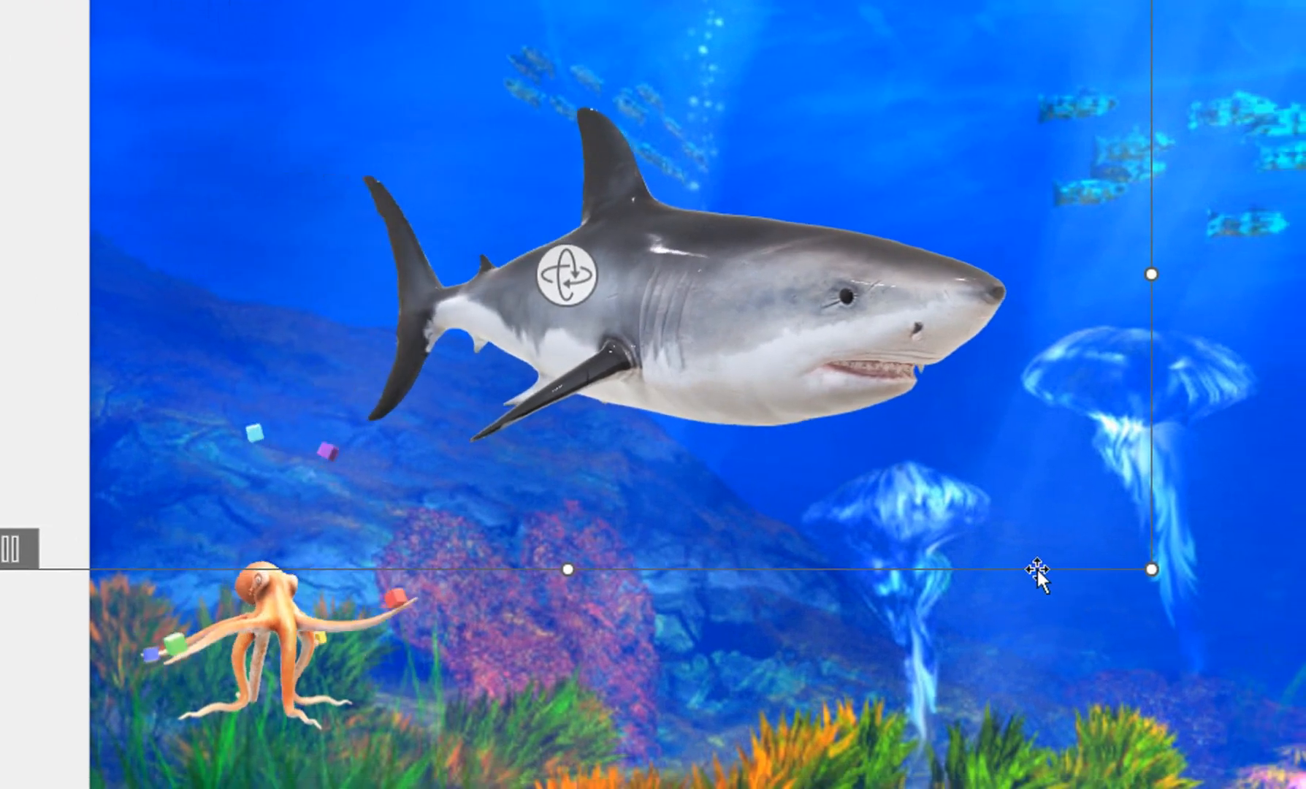
left_click_drag(1217, 591, 1222, 538)
left_click_drag(1033, 511, 1023, 449)
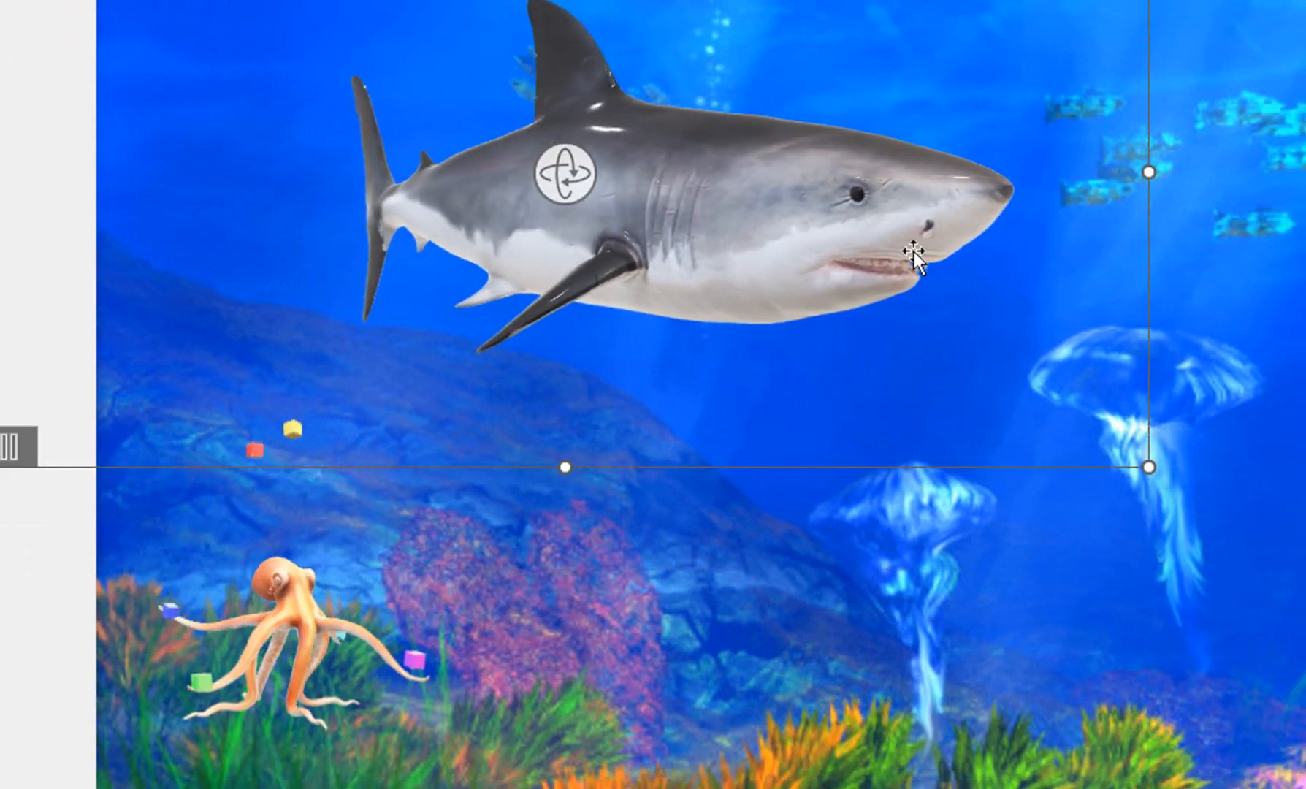
Step: Duplicate the shark just below the original and shrink the copy to a clearly smaller size
left_click_drag(914, 251, 912, 396)
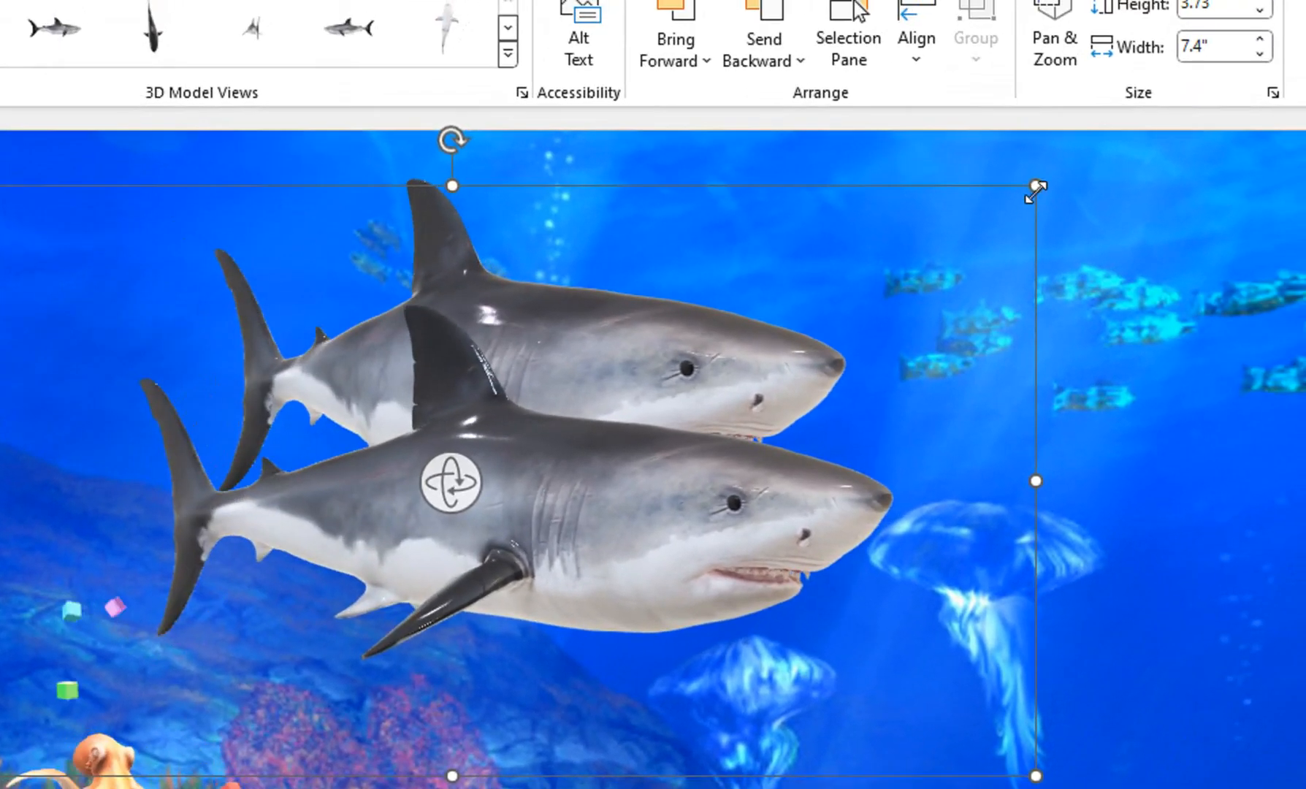
left_click_drag(1186, 12, 881, 173)
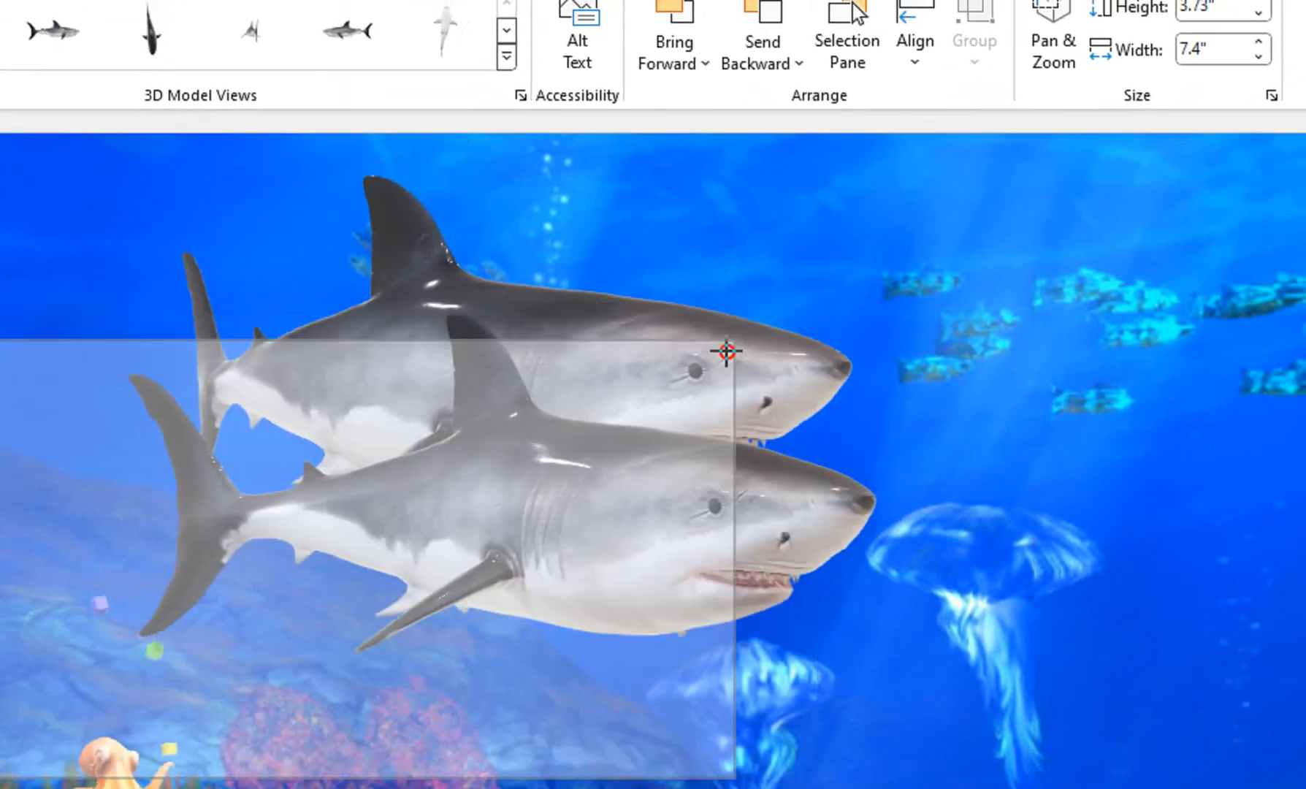
left_click_drag(727, 351, 726, 351)
left_click_drag(545, 590, 686, 582)
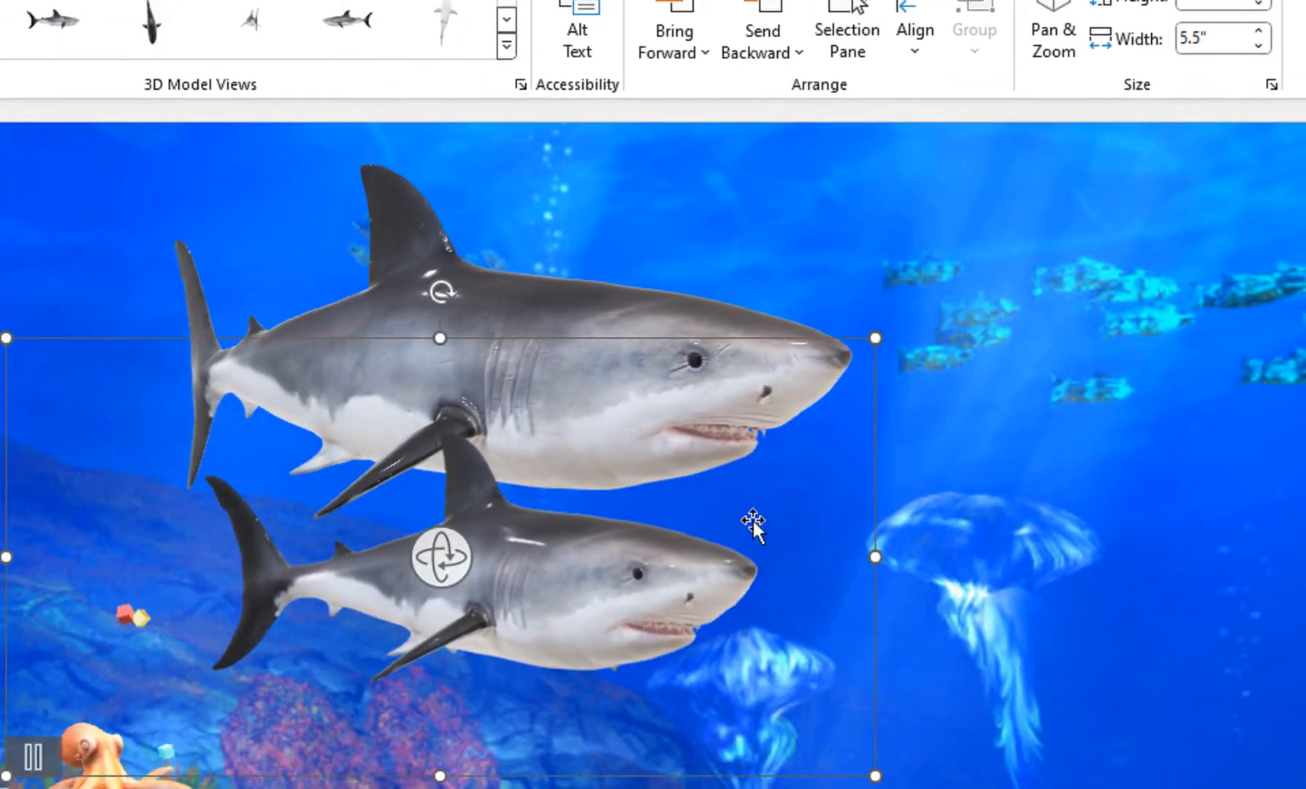
left_click_drag(877, 339, 729, 410)
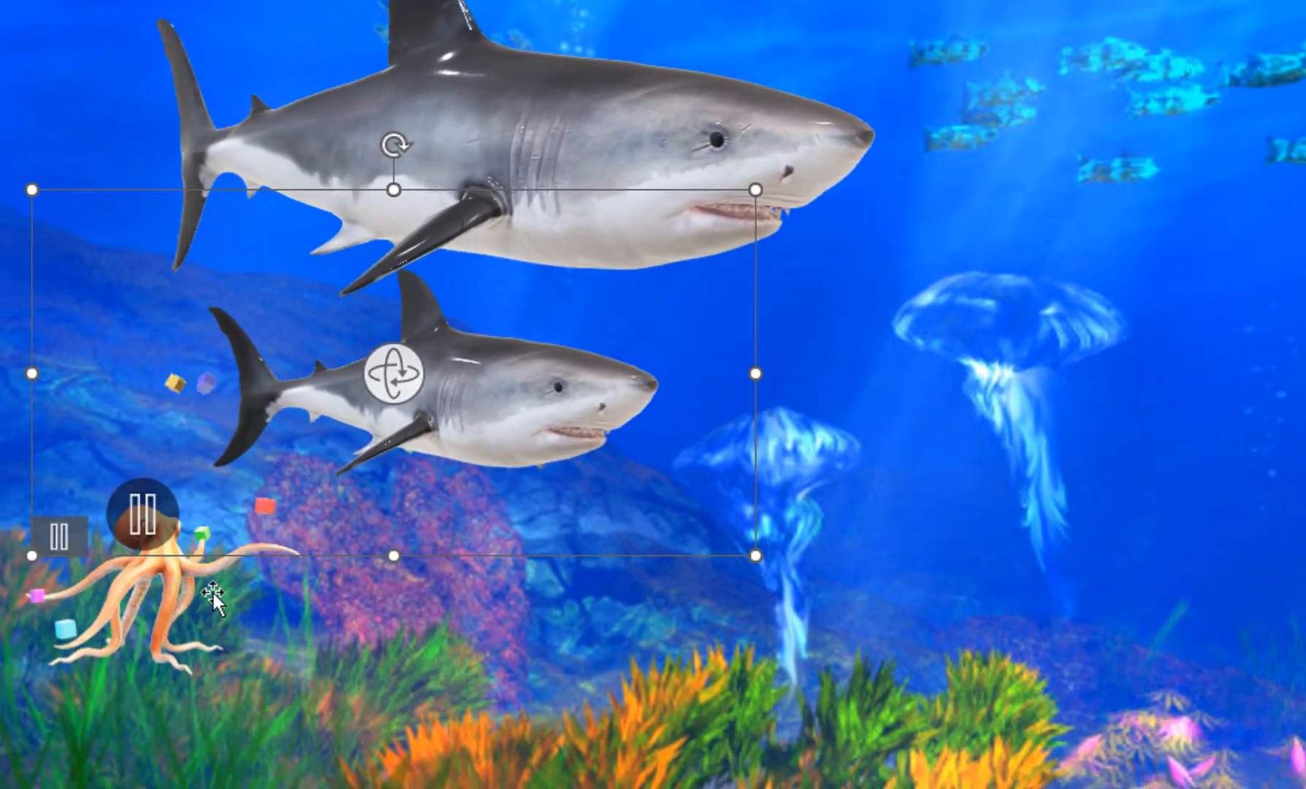
Step: Make two smaller copies of the octopus, placed diagonally below and to the right of the original
left_click(211, 590)
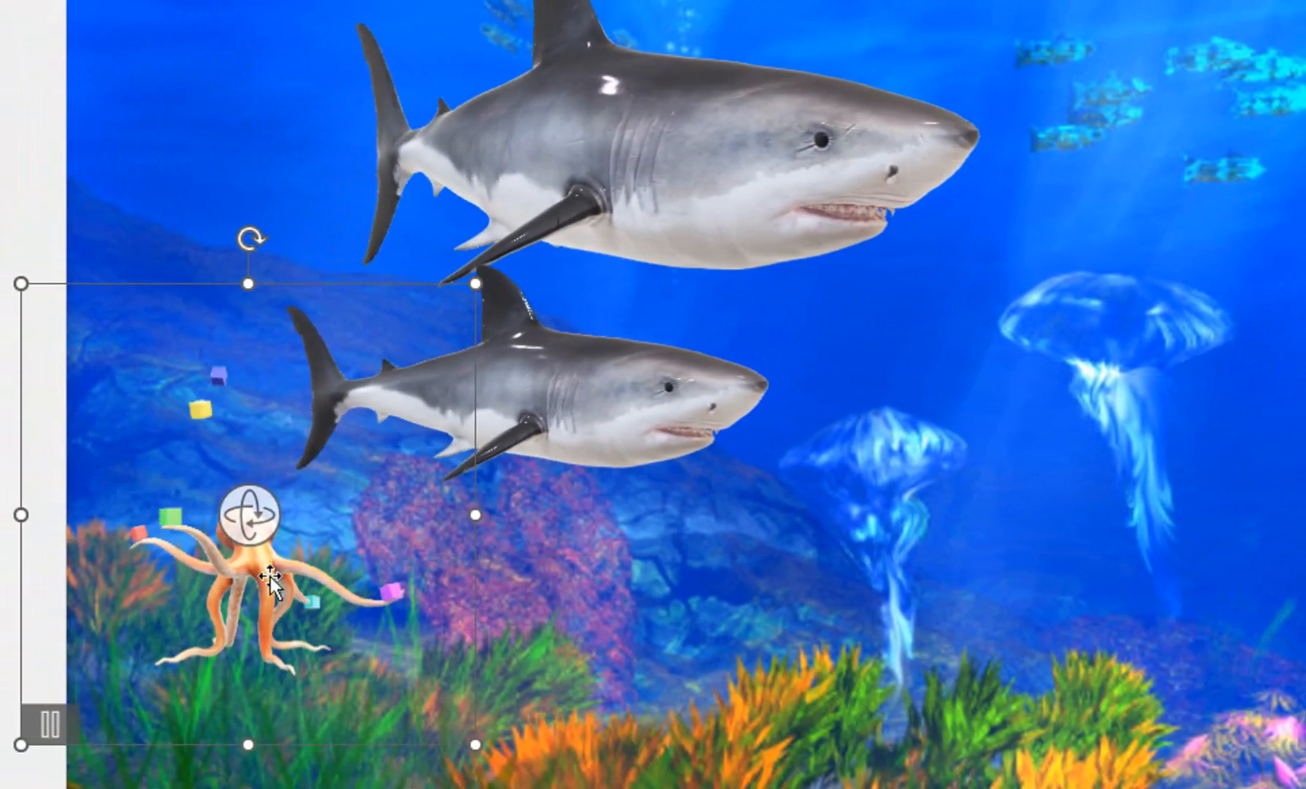
left_click_drag(171, 594, 195, 621)
left_click_drag(307, 614, 388, 595)
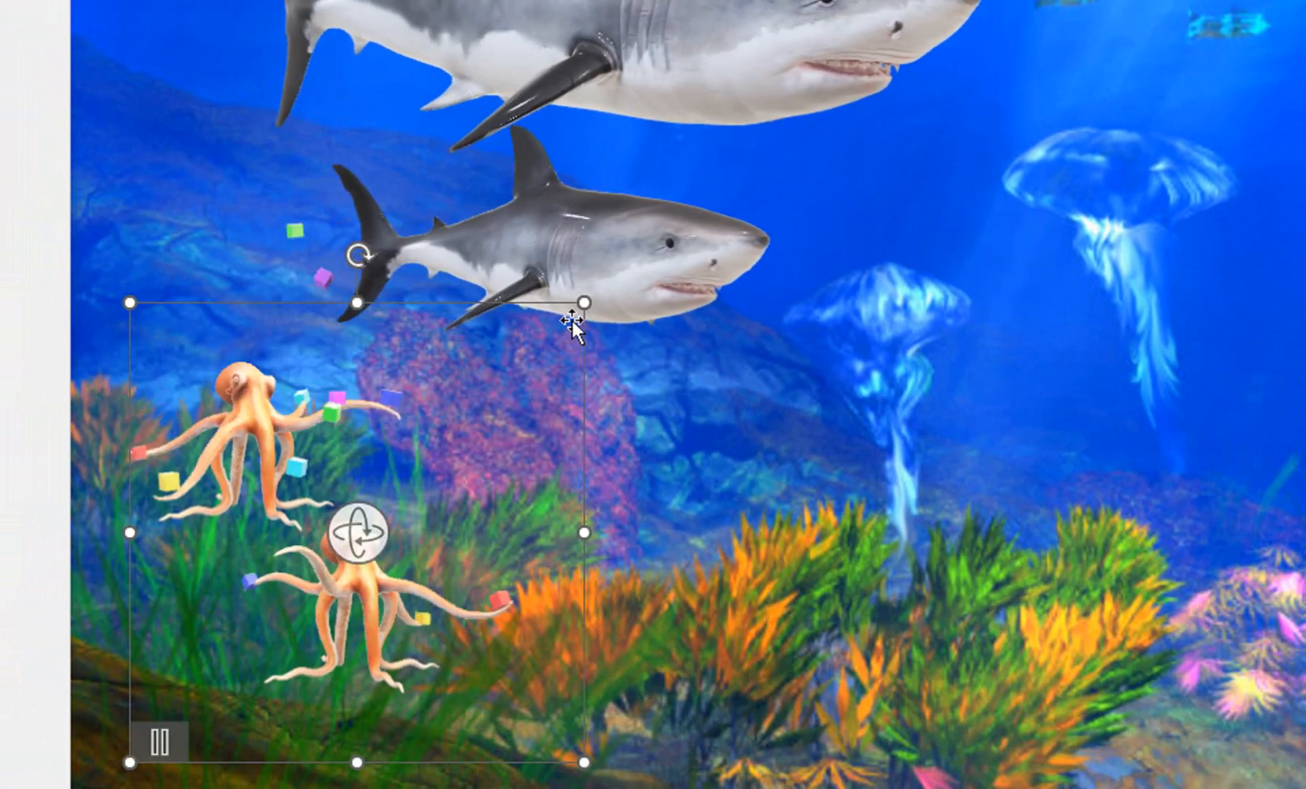
left_click_drag(583, 303, 511, 420)
left_click_drag(329, 603, 555, 675)
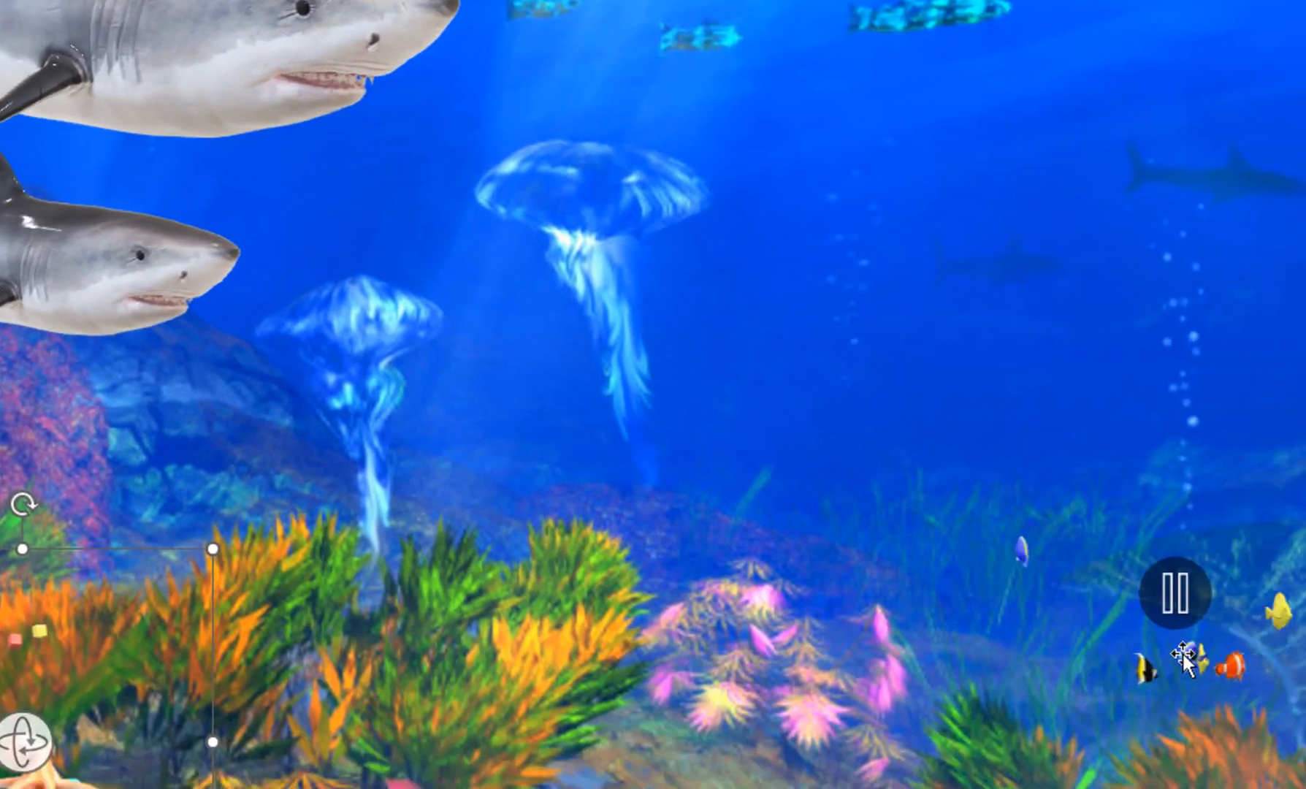
Step: Enlarge the fish model to about 6.1" high and 8.8" wide, covering the slide's lower-right area
left_click(1183, 652)
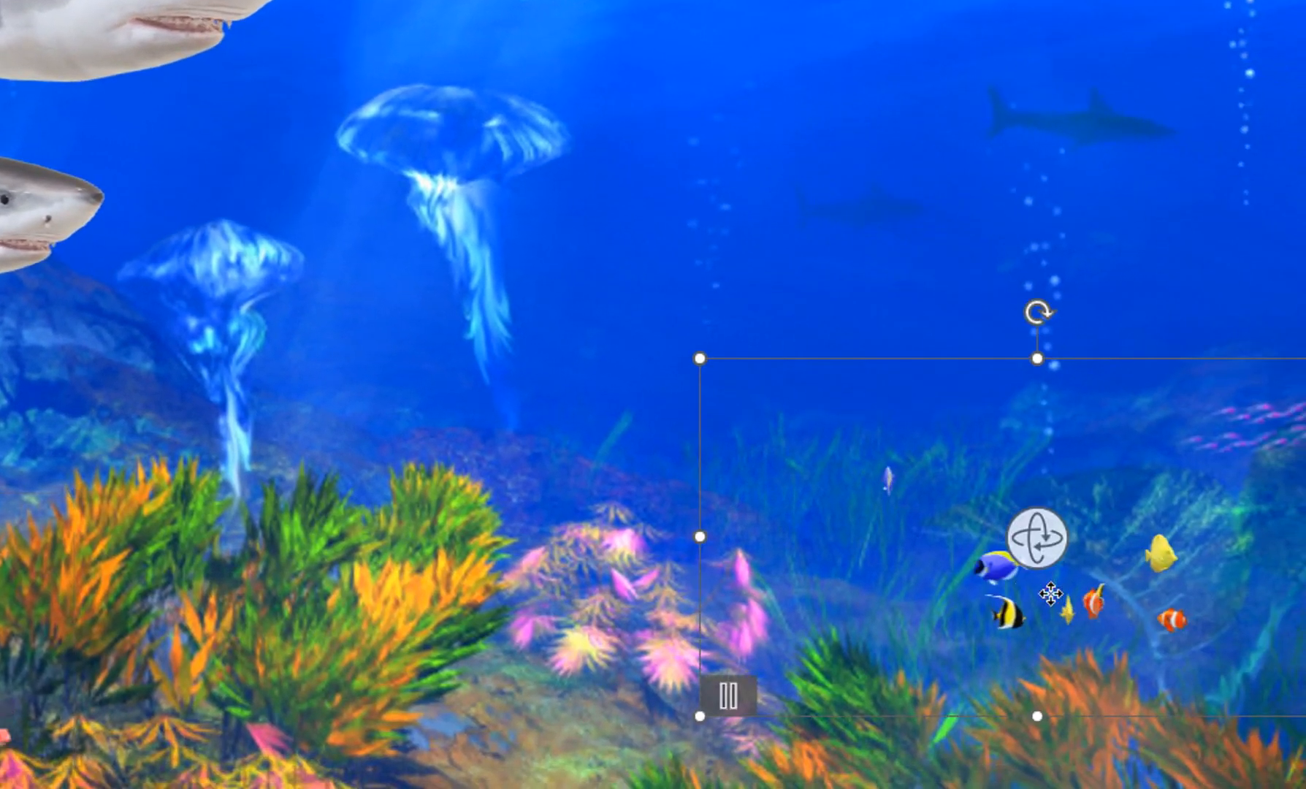
left_click_drag(682, 360, 346, 164)
left_click_drag(274, 180, 157, 107)
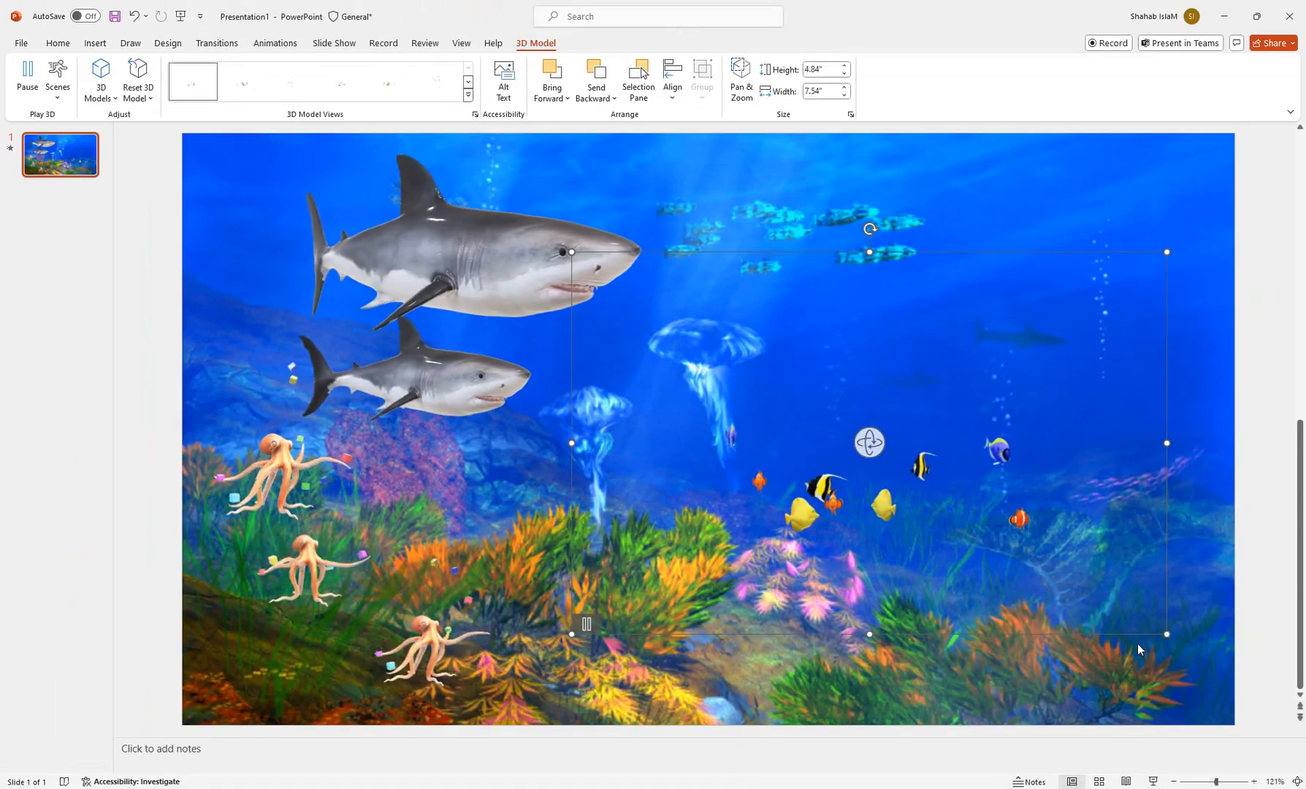
left_click_drag(1166, 634, 1269, 731)
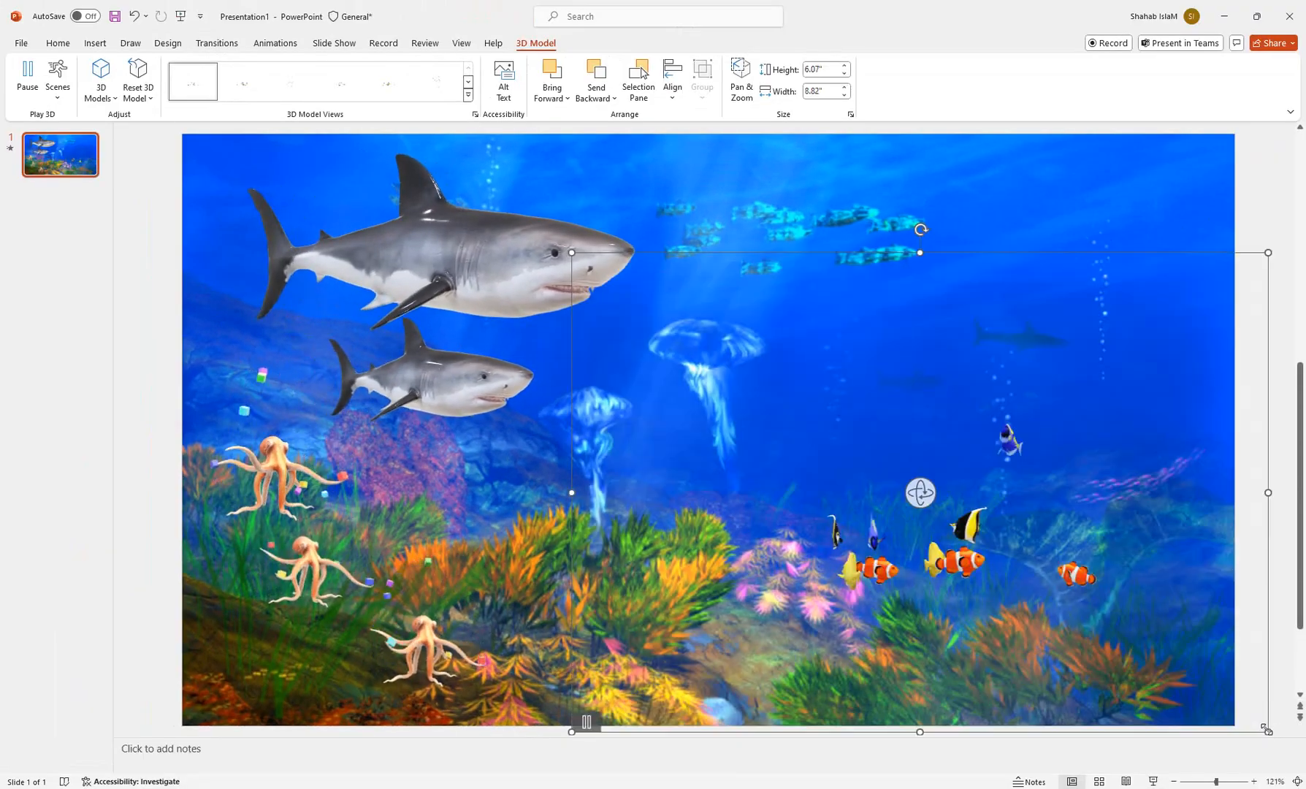